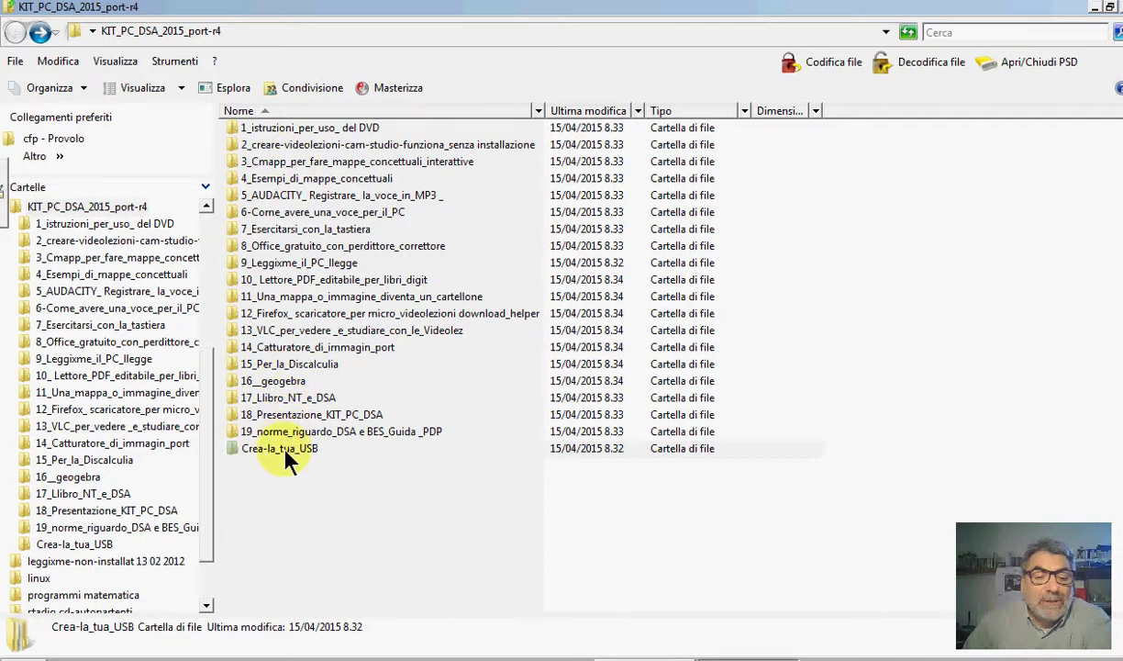
Show the available actions for the Crea-la_tua_USB folder and minimize the KIT_PC_DSA_2015_port-r4 window
{"action": "left_click", "coordinate": [386, 473]}
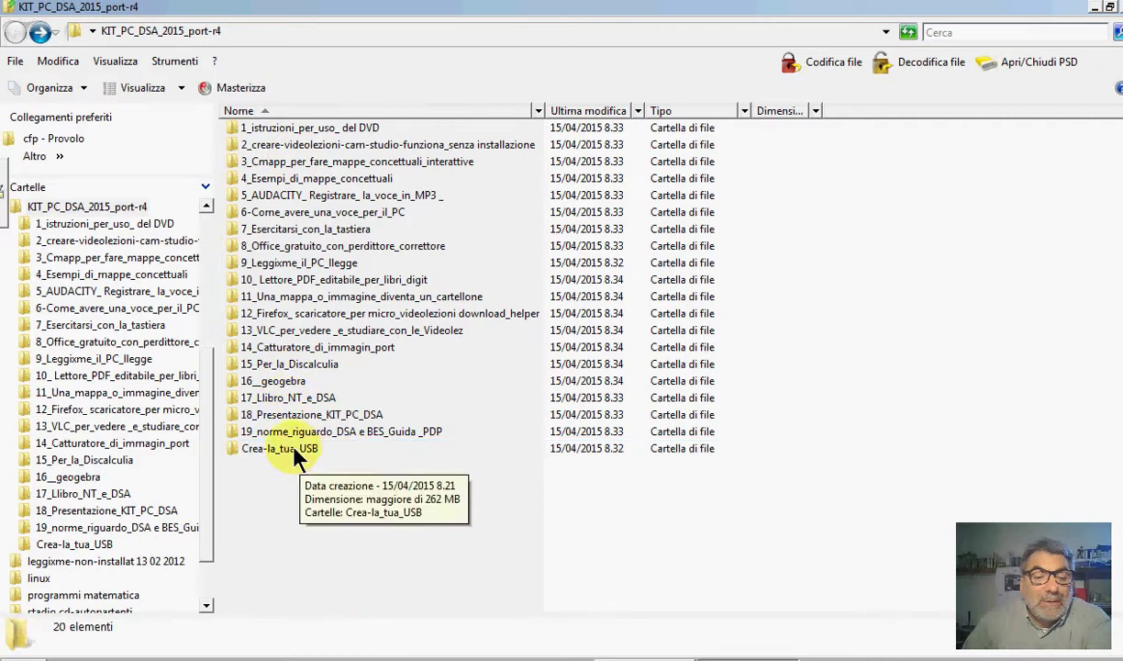
{"action": "right_click", "coordinate": [290, 447]}
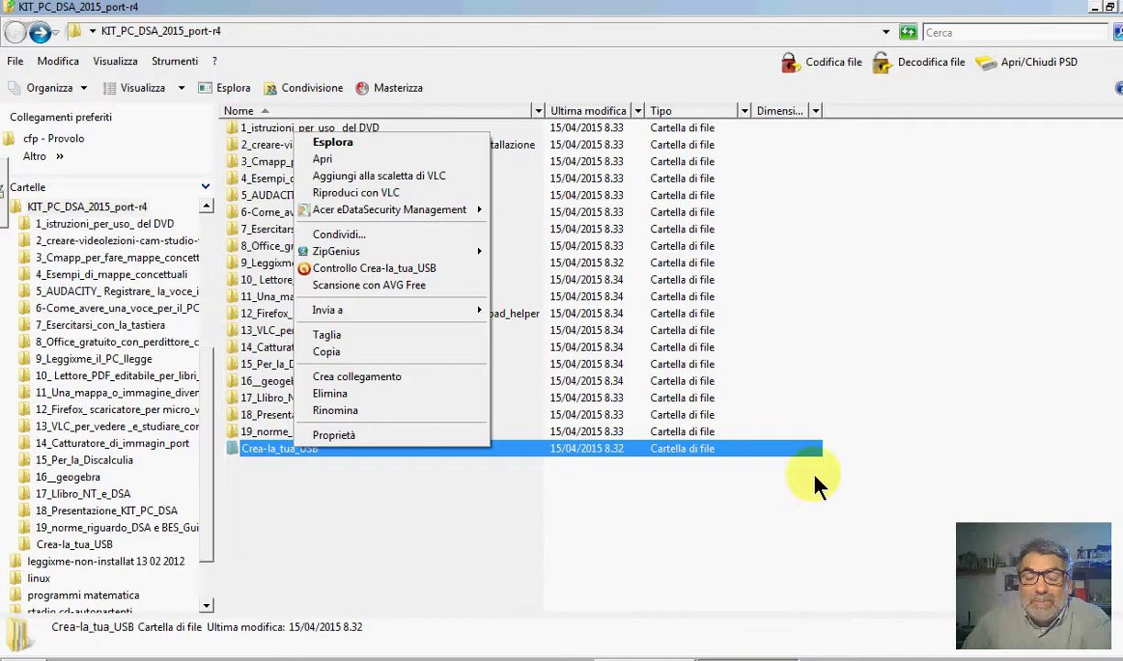
{"action": "left_click", "coordinate": [1095, 8]}
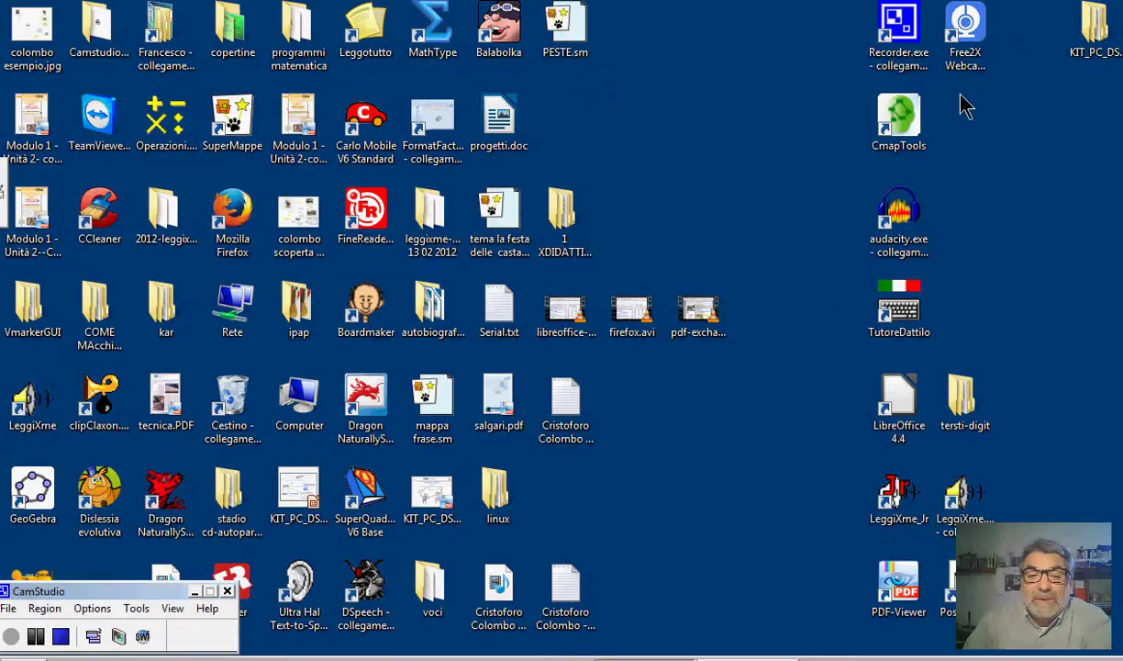
Open the Crea-la_tua_USB folder on Disco rimovibile (D:) in a maximized Computer window
{"action": "left_click", "coordinate": [739, 657]}
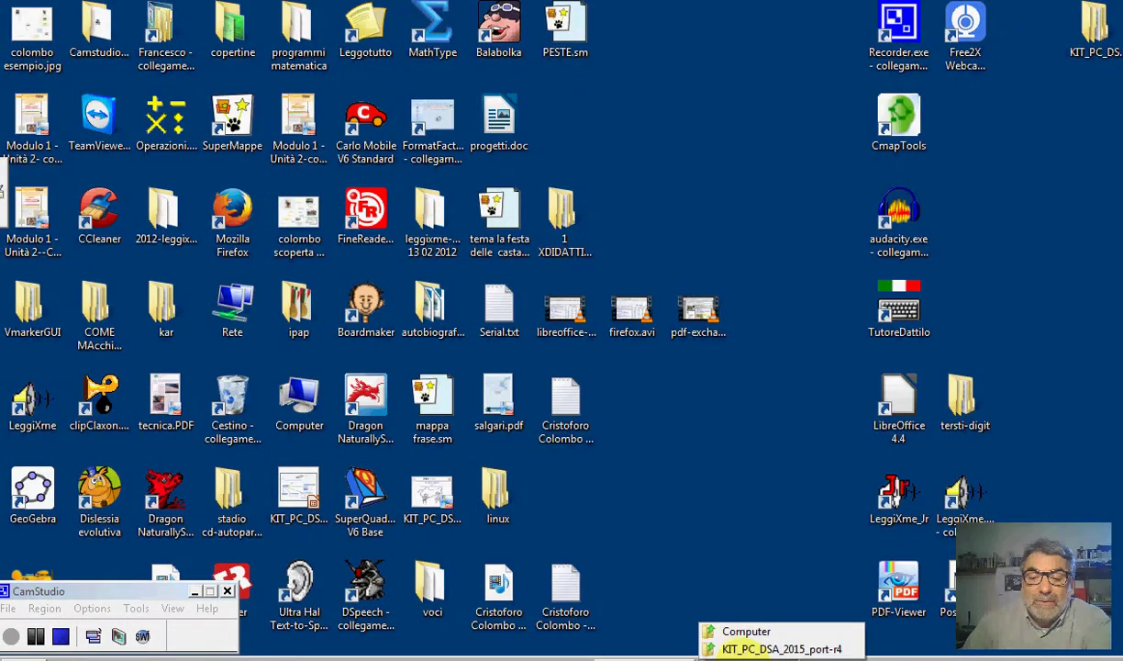
{"action": "left_click", "coordinate": [748, 635]}
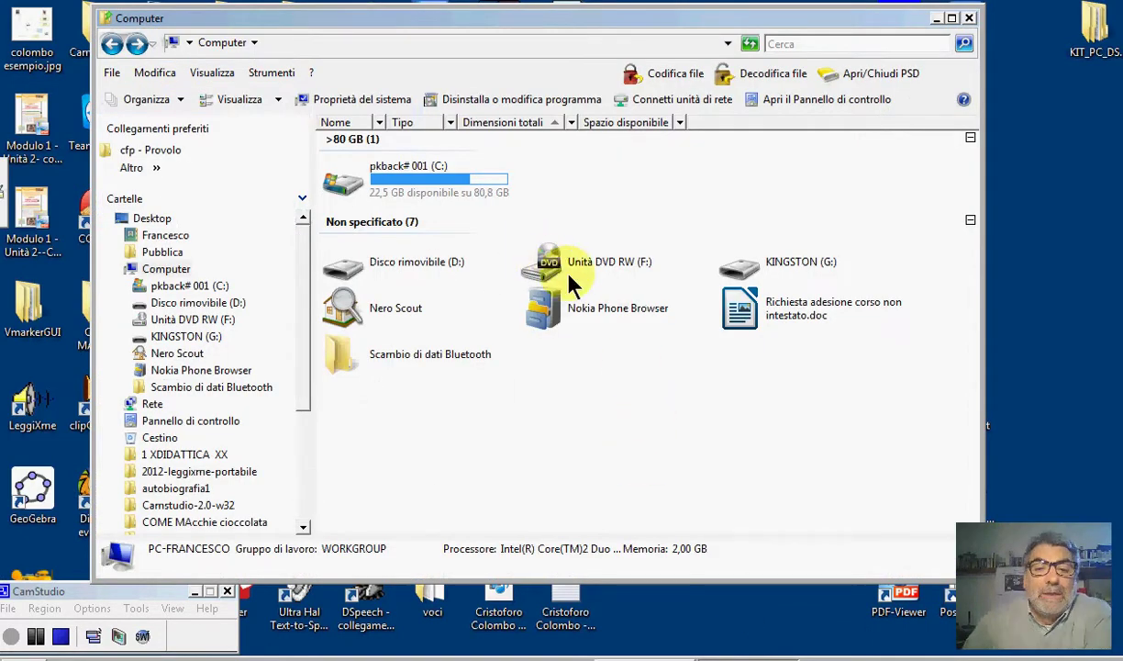
{"action": "double_click", "coordinate": [387, 265]}
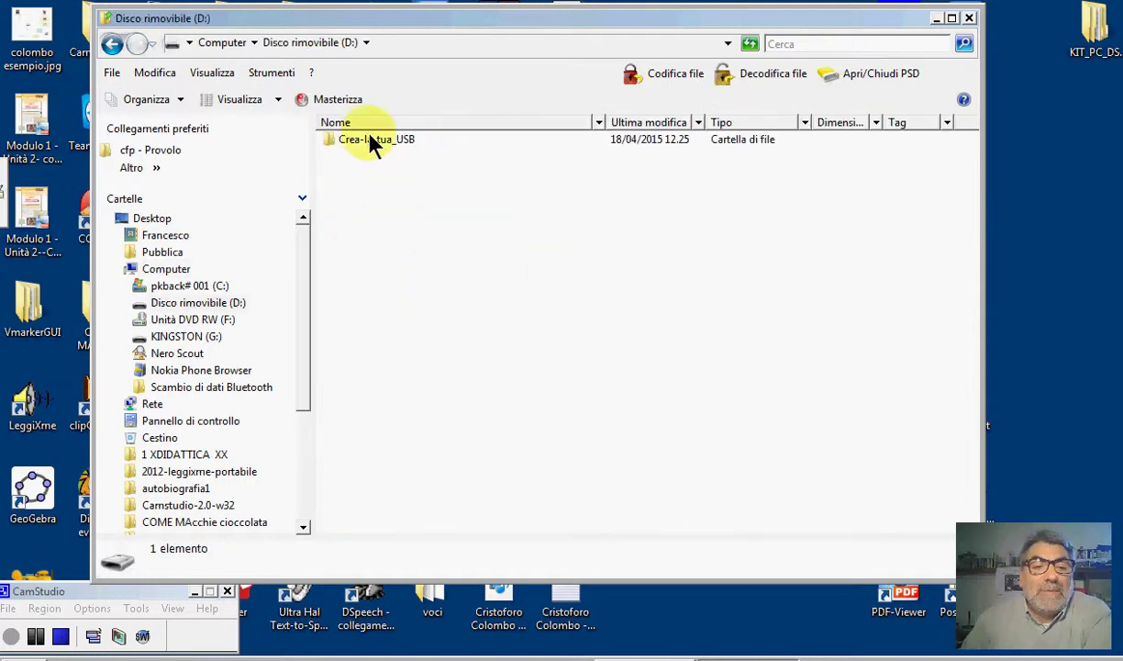
{"action": "left_click", "coordinate": [952, 17]}
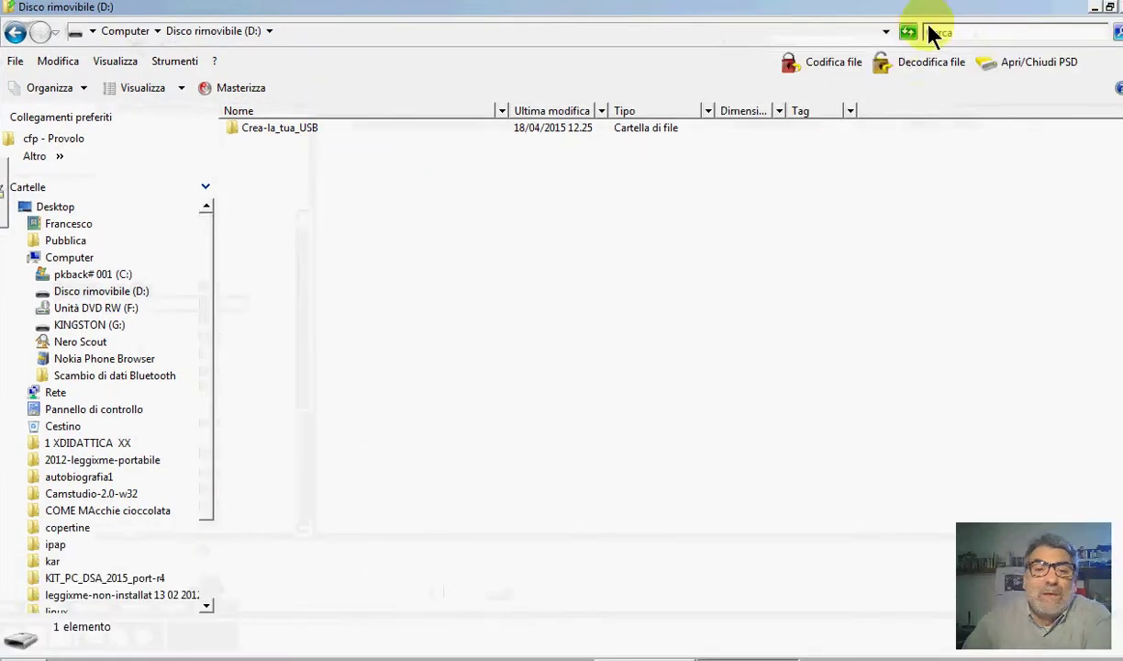
{"action": "left_click", "coordinate": [275, 130]}
{"action": "double_click", "coordinate": [273, 128]}
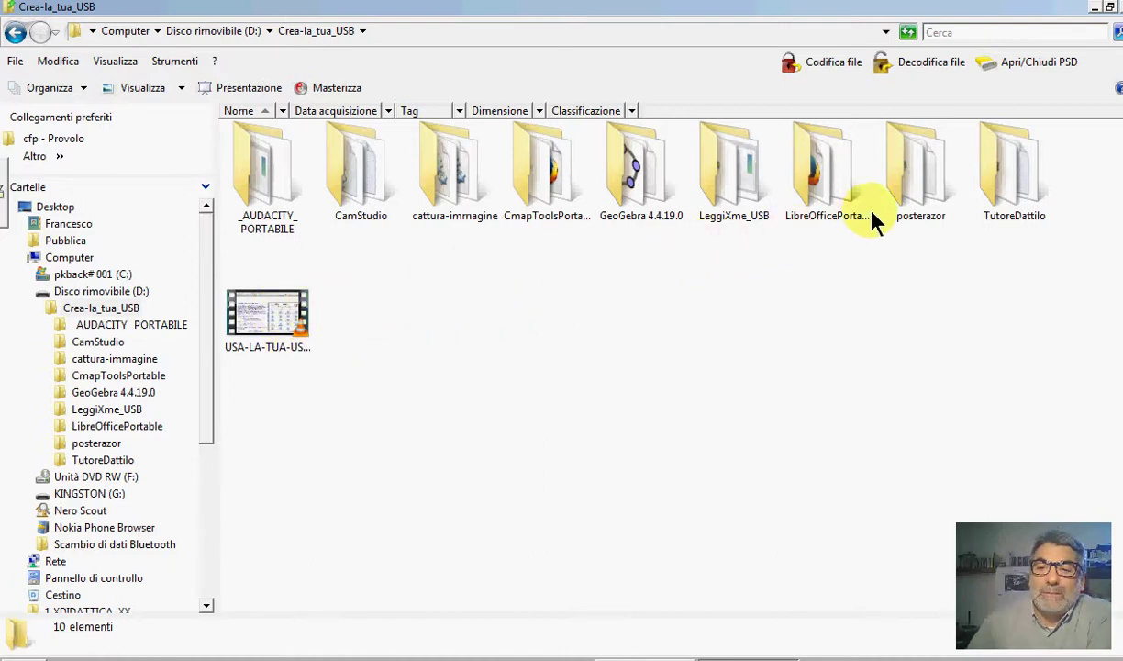
Run audacity.exe from the _AUDACITY_ PORTABLE folder, close the program and return to the Crea-la_tua_USB folder
{"action": "double_click", "coordinate": [262, 174]}
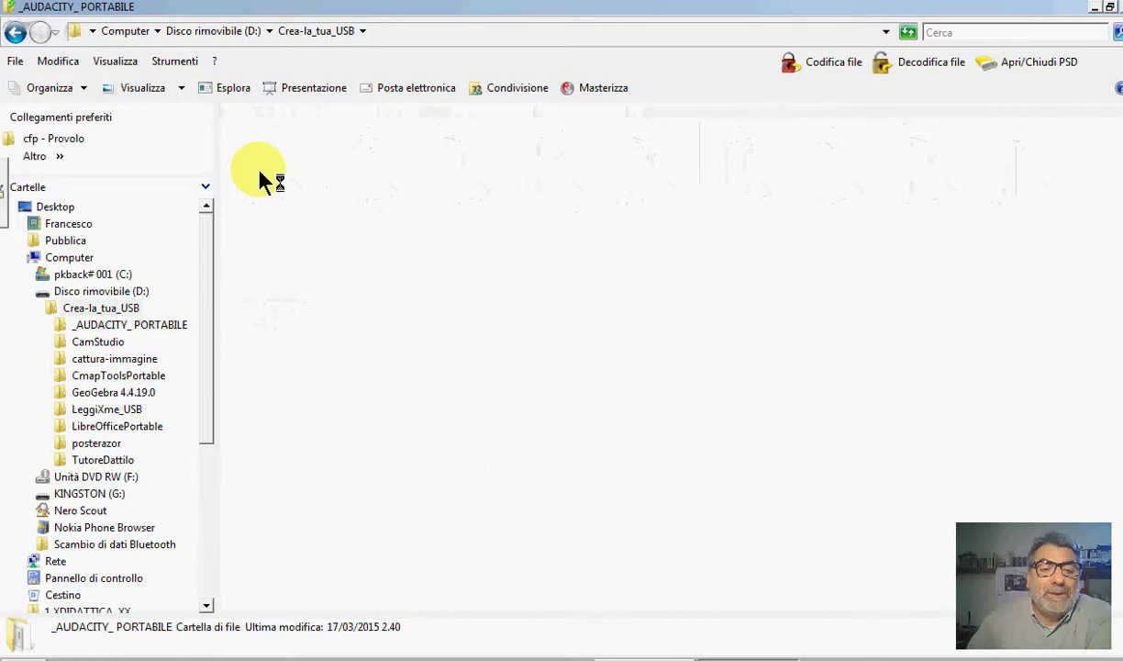
{"action": "mouse_move", "coordinate": [258, 177]}
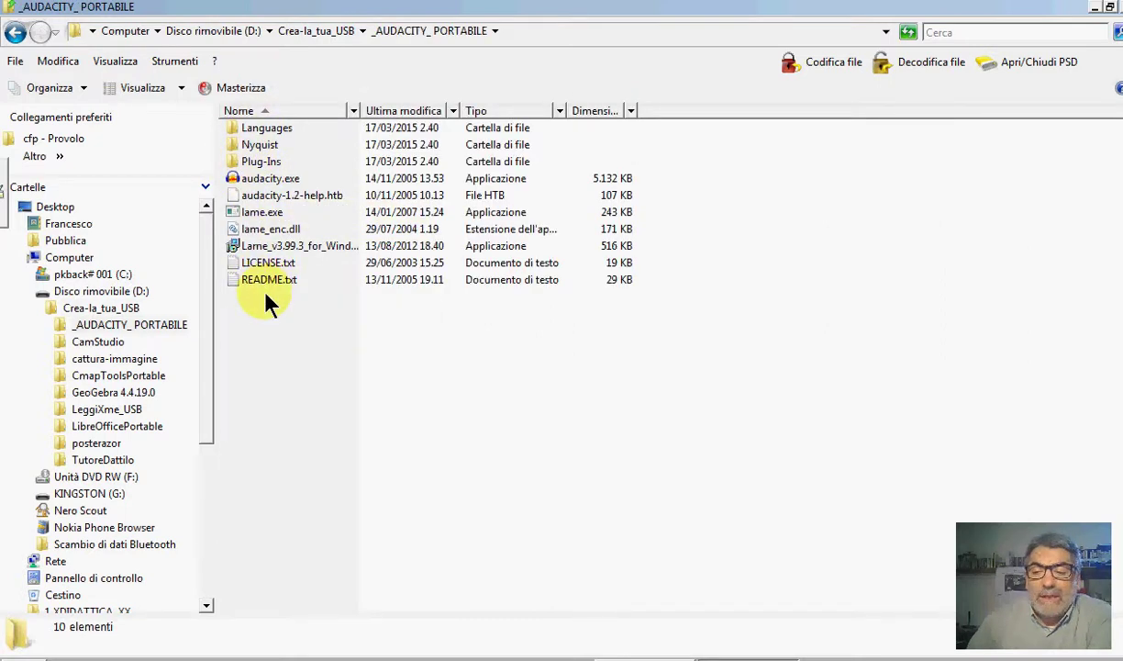
{"action": "mouse_move", "coordinate": [264, 201]}
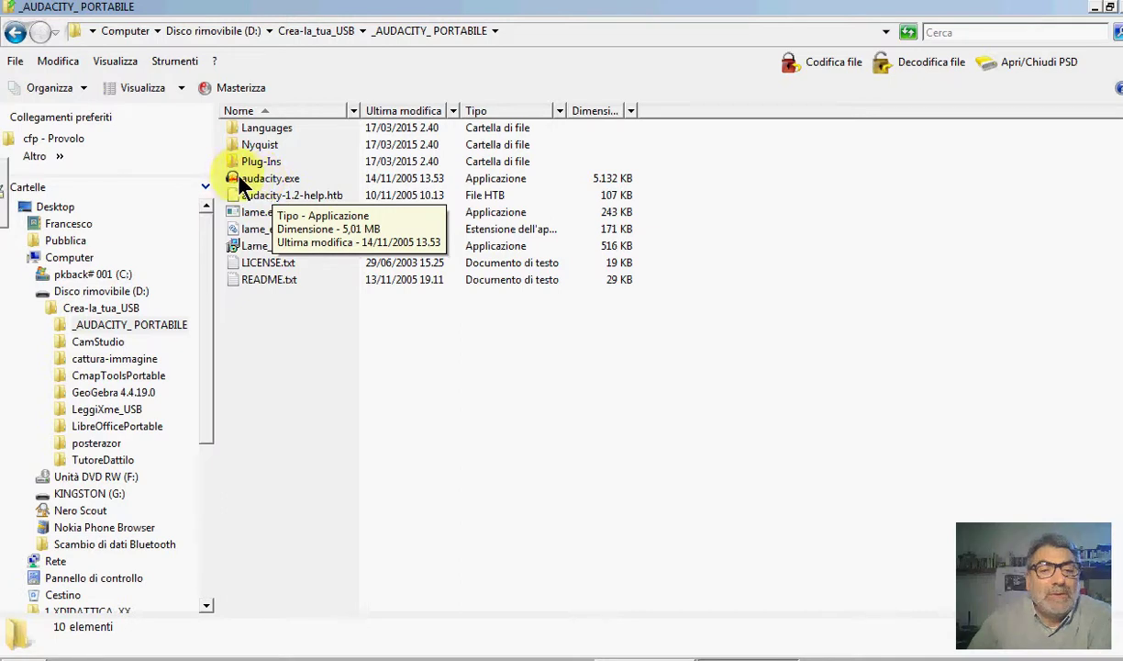
{"action": "left_click", "coordinate": [272, 183]}
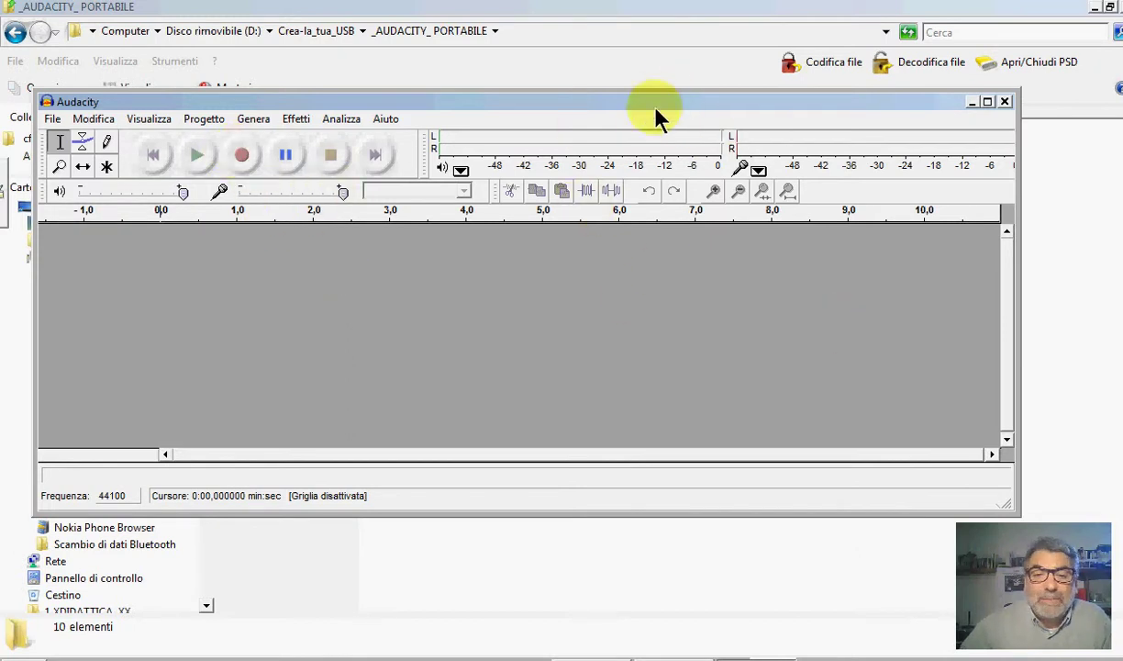
{"action": "left_click", "coordinate": [1004, 100]}
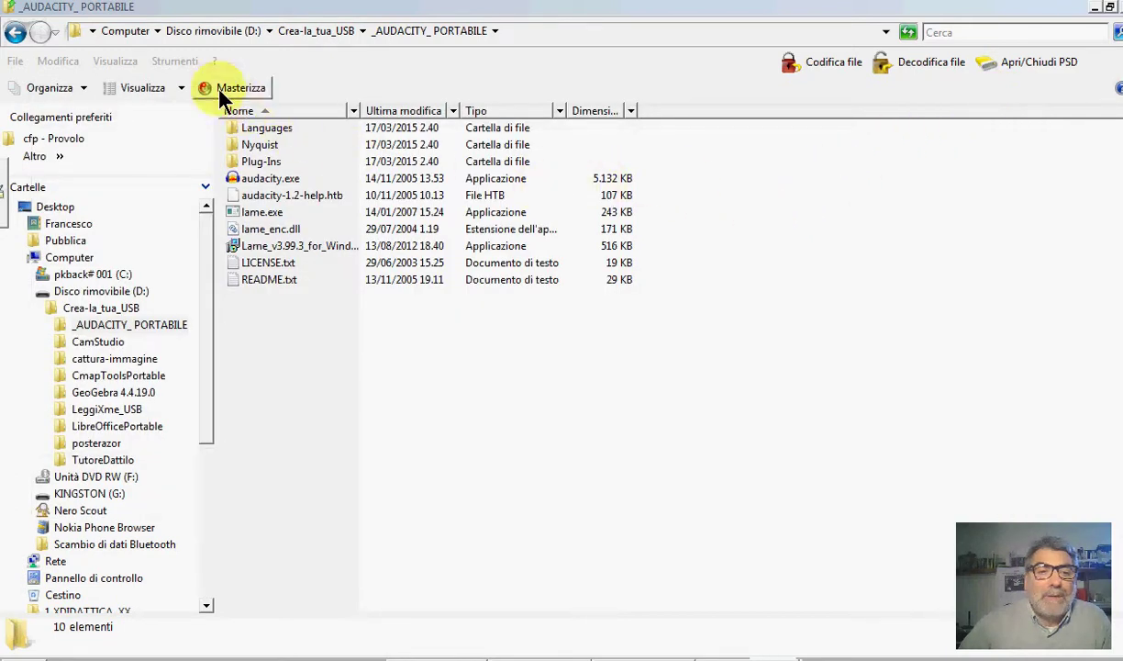
{"action": "left_click", "coordinate": [14, 35]}
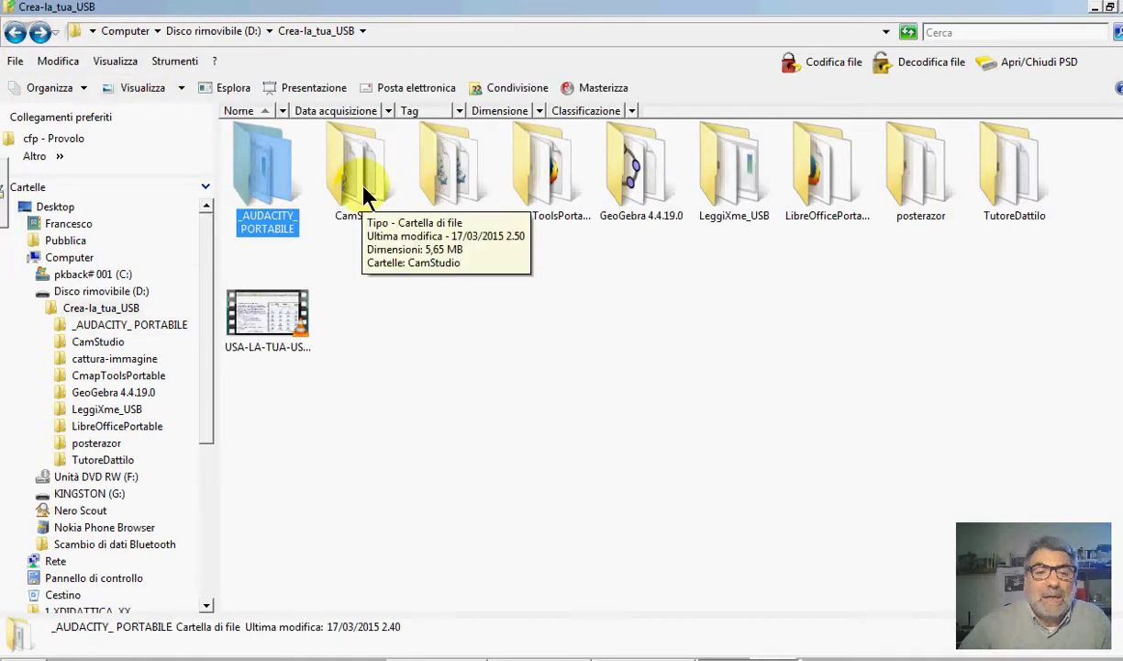
Look through the files in the CamStudio folder and go back to the Crea-la_tua_USB folder
{"action": "left_click", "coordinate": [365, 193]}
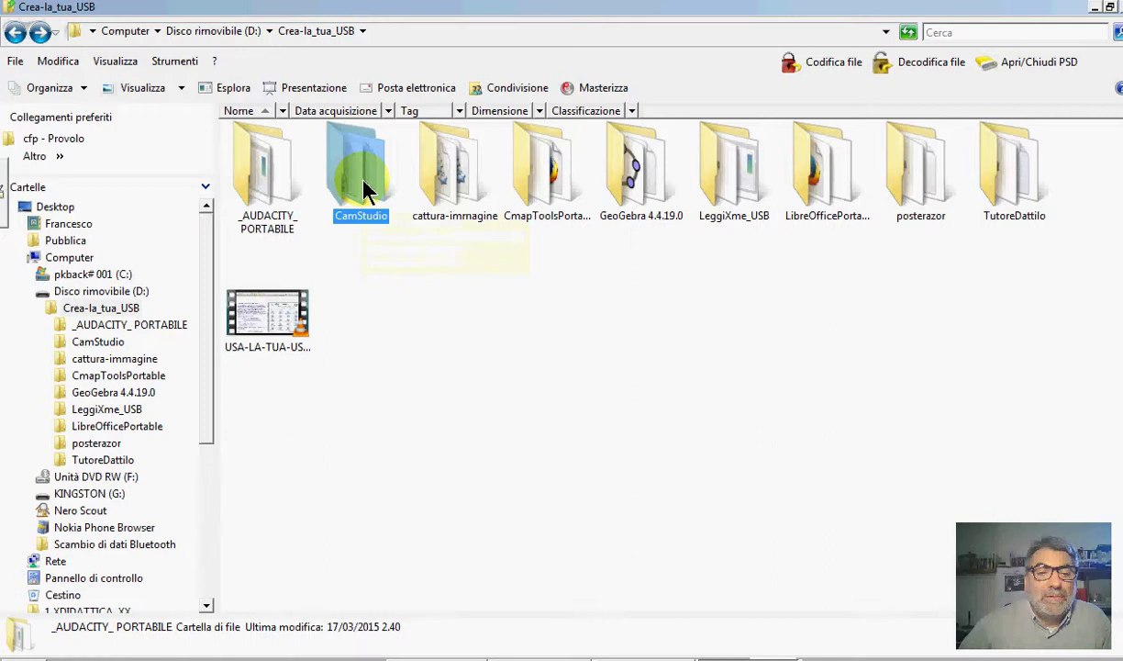
{"action": "double_click", "coordinate": [370, 218]}
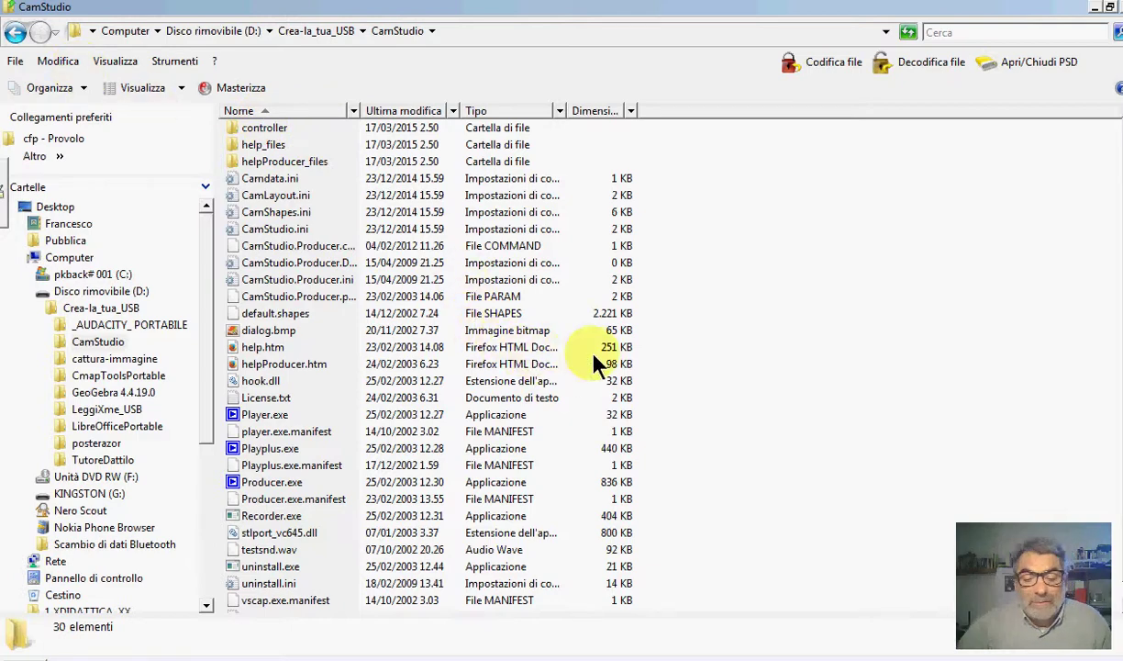
{"action": "key", "text": "BackSpace"}
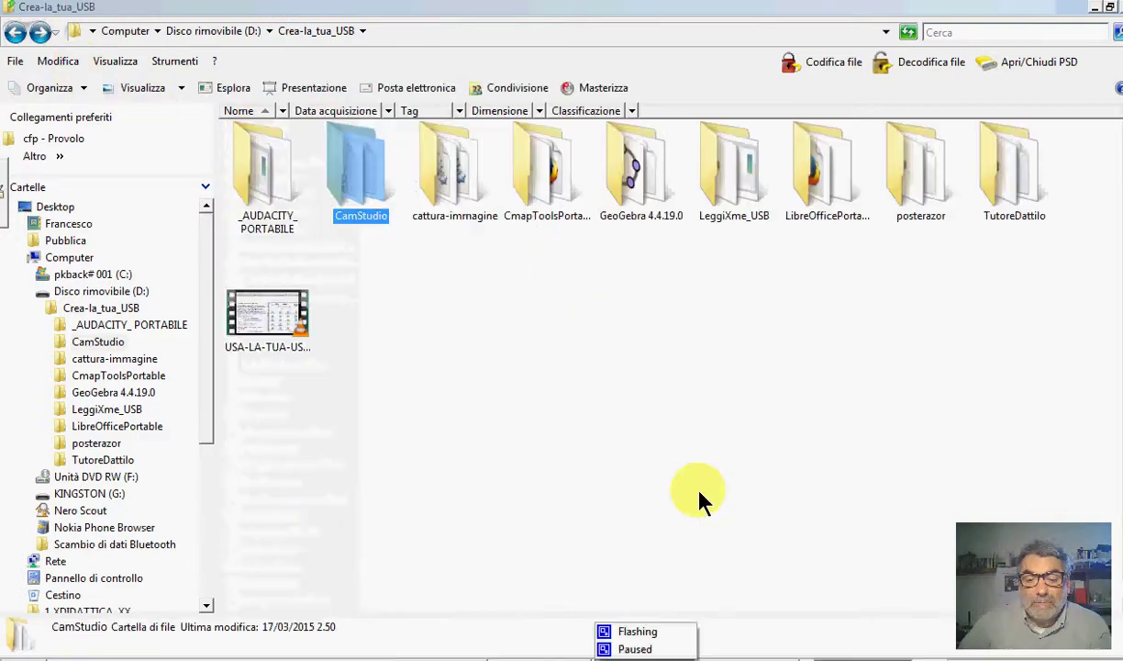
{"action": "left_click", "coordinate": [697, 503]}
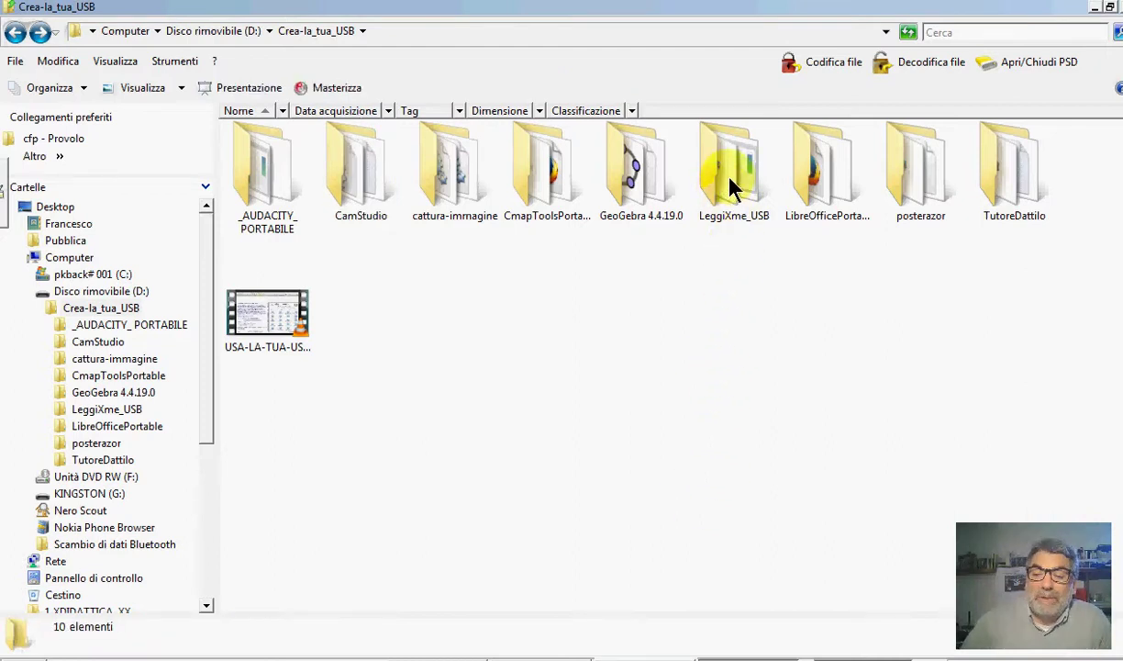
Run Esegui.exe from the LeggiXme_USB folder, decline associating .AUP files with Audacity and dismiss the Audacity First Run dialog
{"action": "mouse_move", "coordinate": [732, 188]}
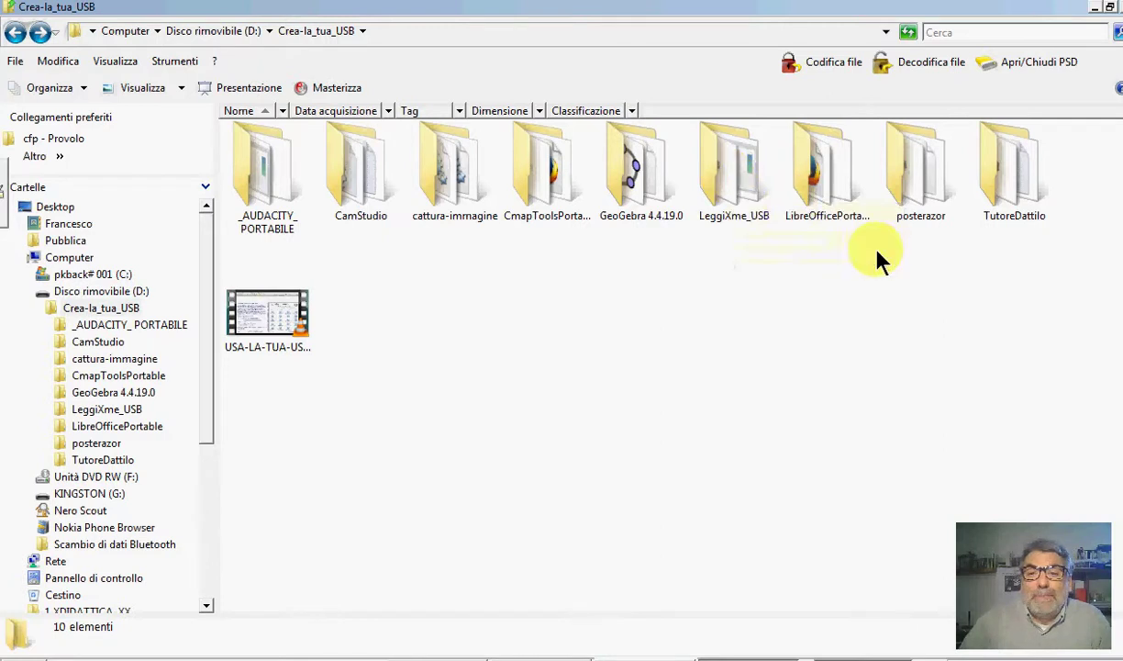
{"action": "double_click", "coordinate": [718, 182]}
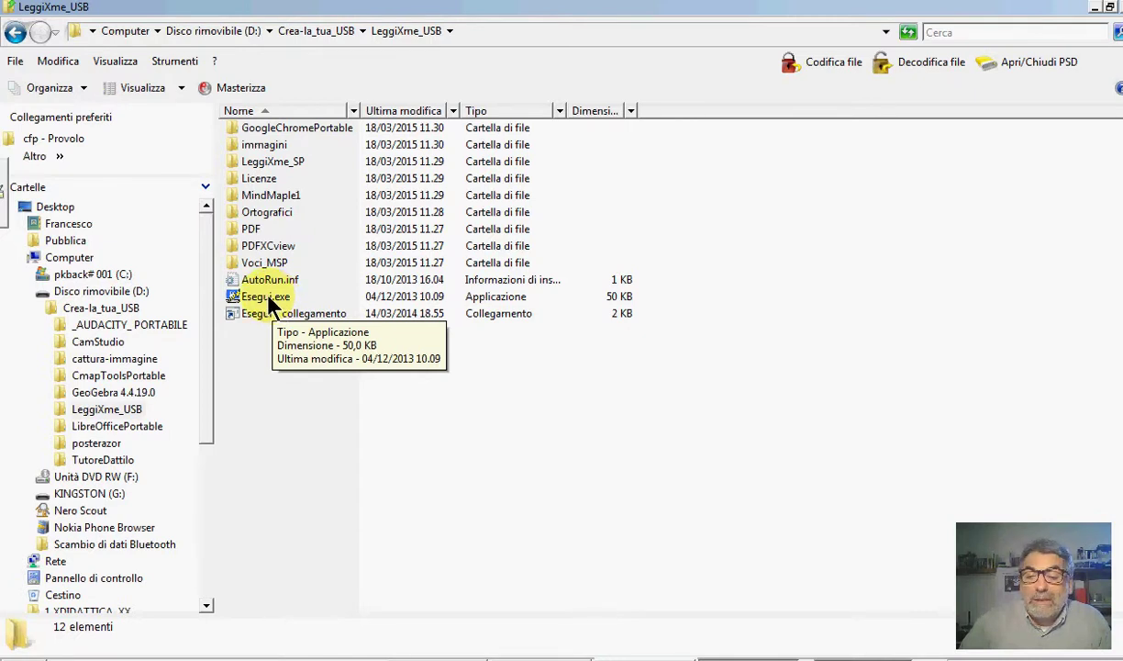
{"action": "double_click", "coordinate": [265, 297]}
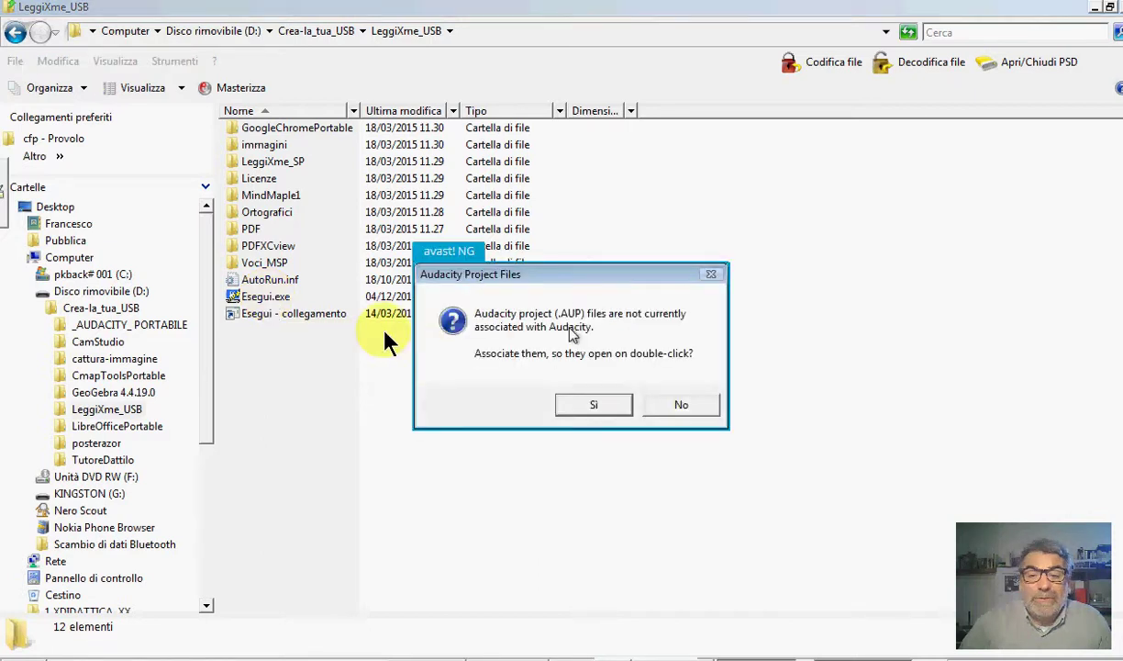
{"action": "left_click", "coordinate": [679, 407]}
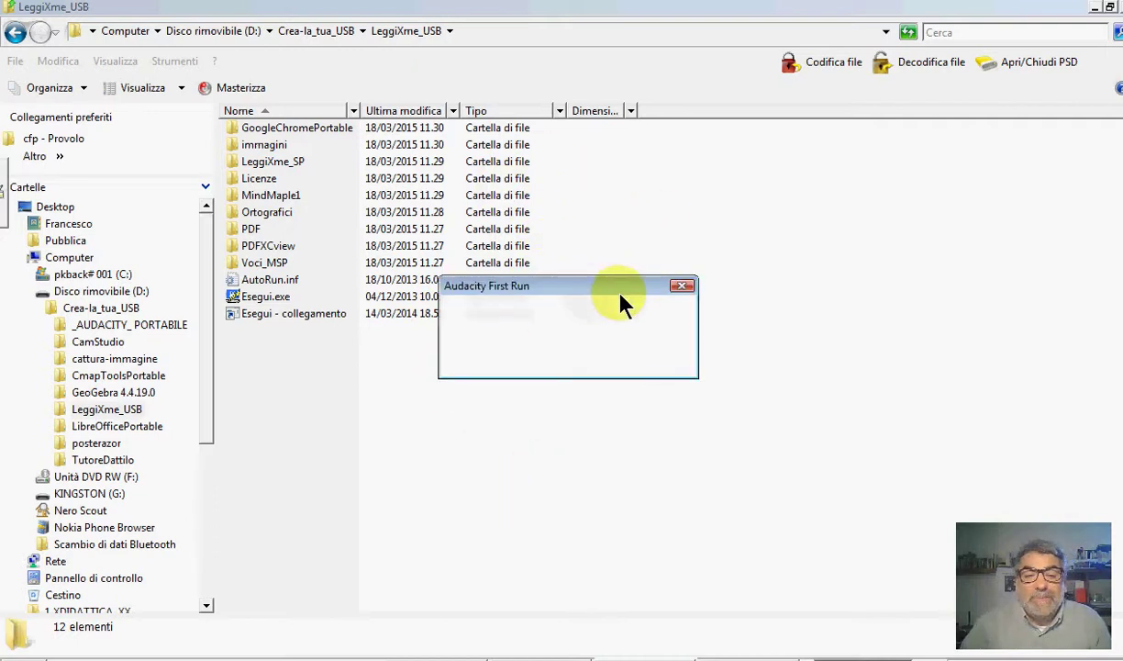
{"action": "left_click", "coordinate": [682, 286]}
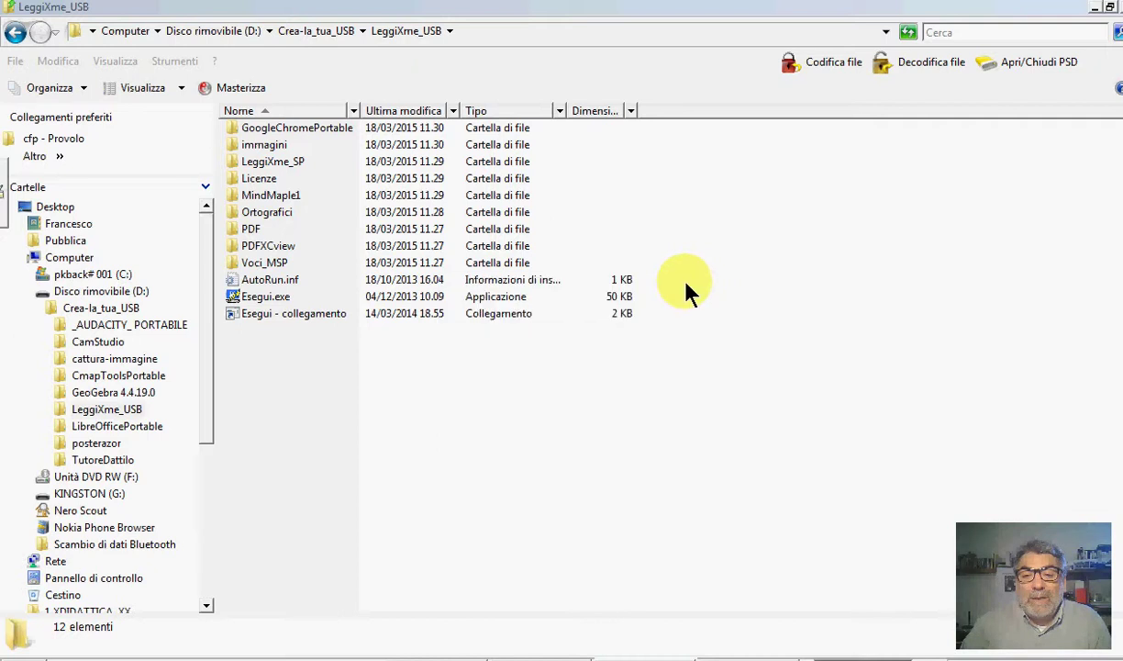
{"action": "left_click", "coordinate": [1093, 9]}
{"action": "left_click", "coordinate": [1093, 11]}
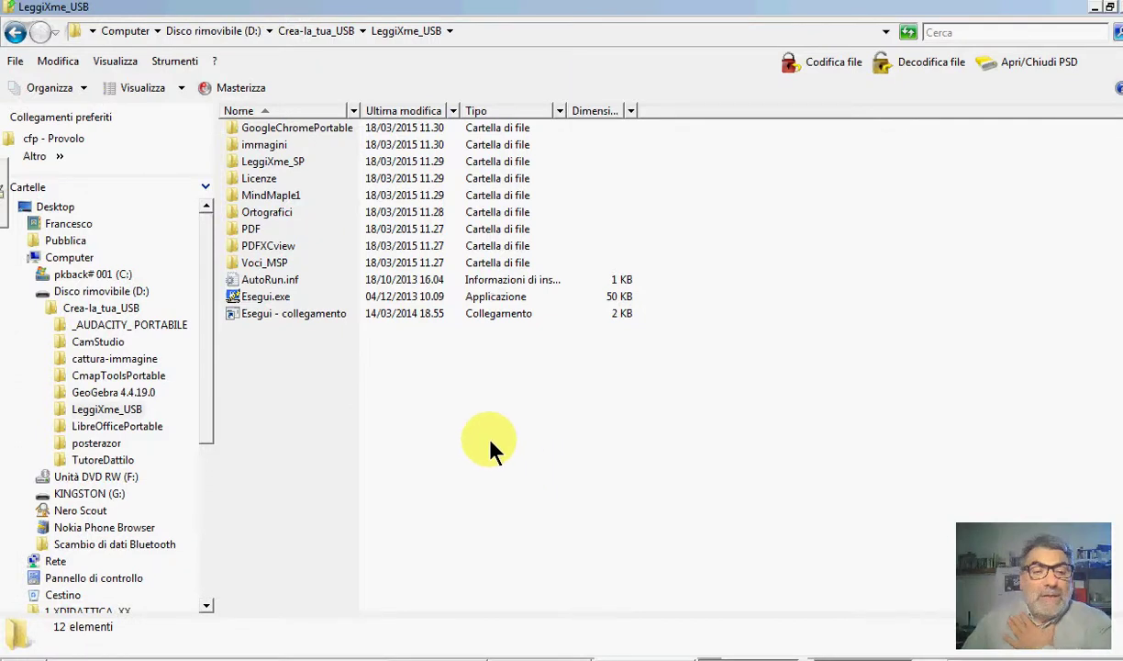
Start Esegui.exe while declining its update and further reminders, and move the Esegui LxM bar over the empty area of the folder window
{"action": "left_click", "coordinate": [273, 299]}
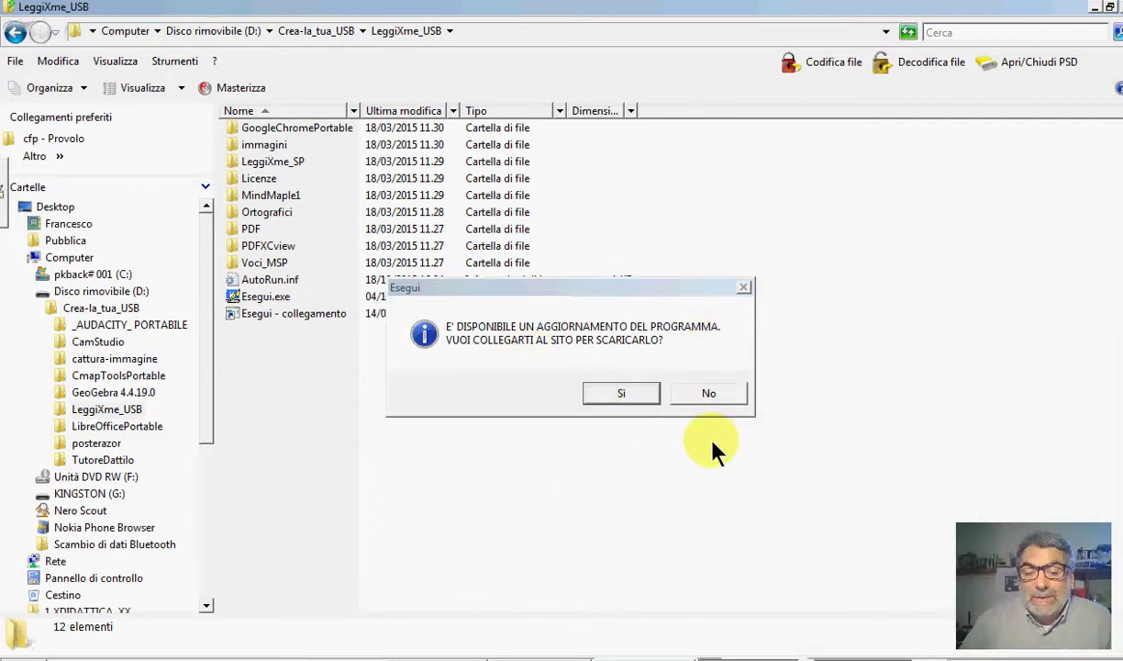
{"action": "left_click", "coordinate": [726, 394]}
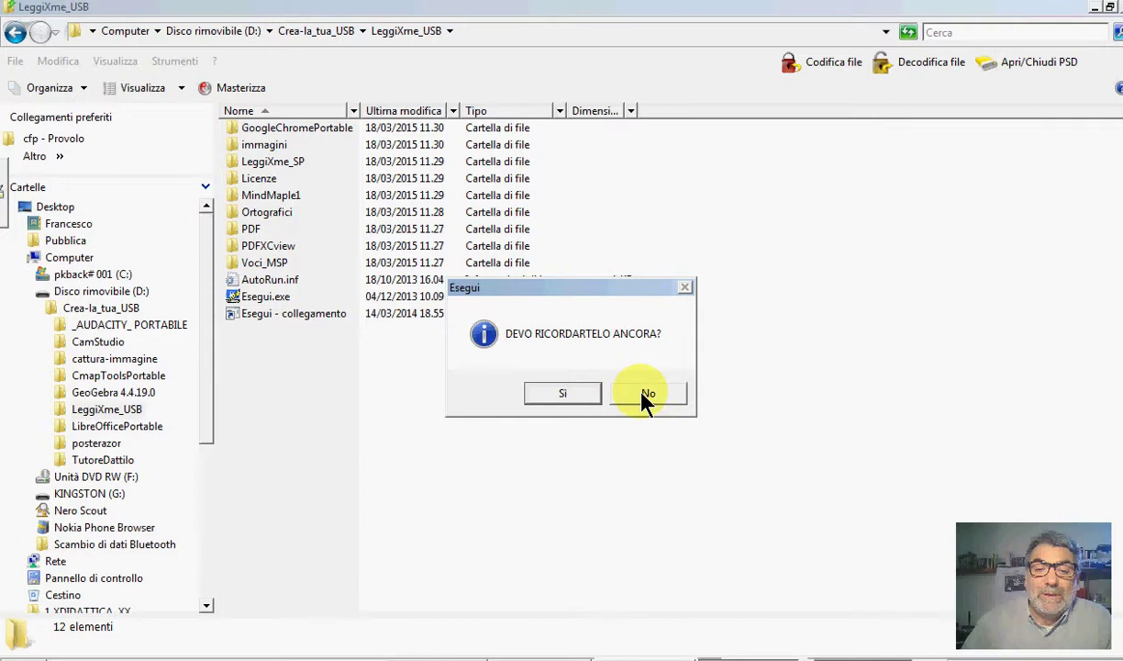
{"action": "left_click", "coordinate": [647, 394]}
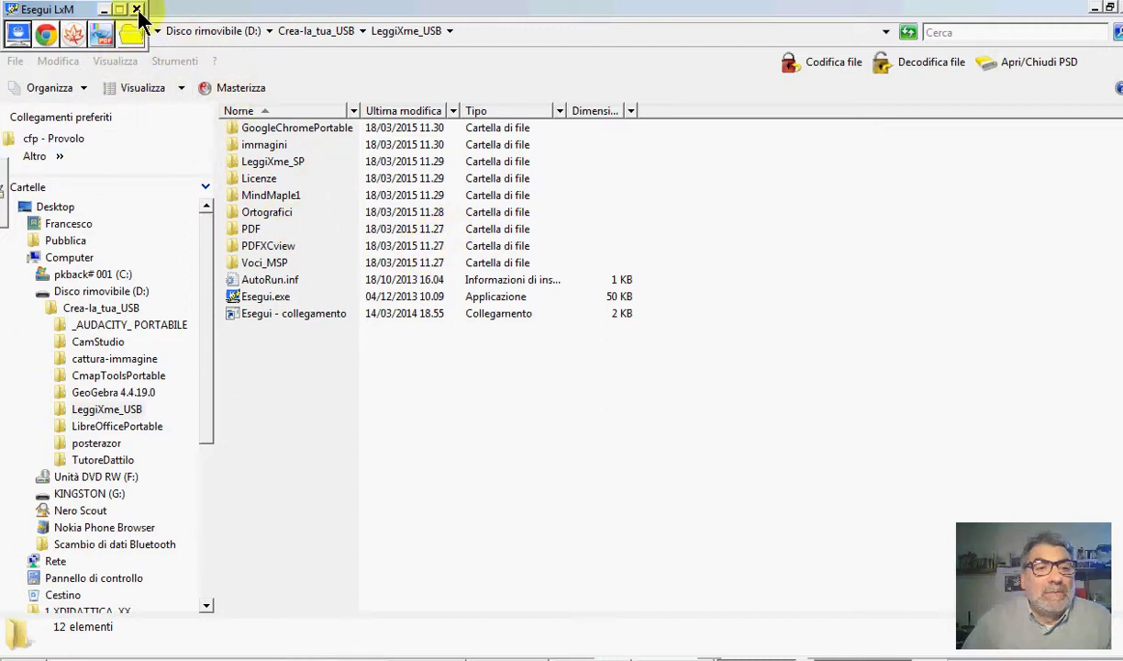
{"action": "left_click_drag", "start_coordinate": [70, 13], "coordinate": [757, 267]}
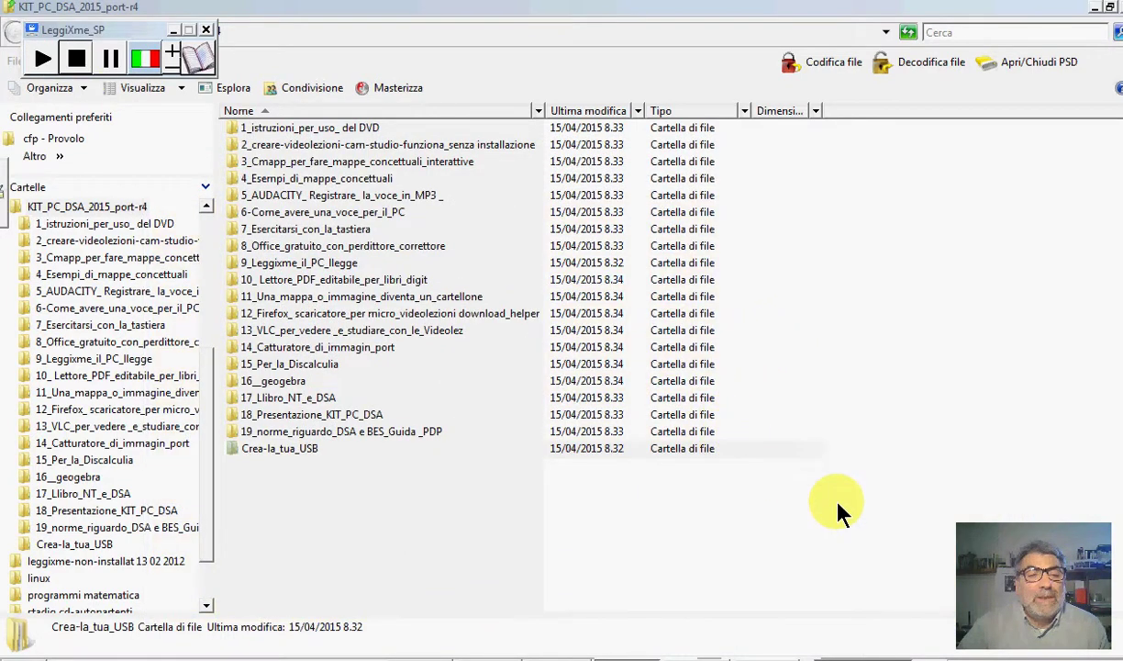
Reposition the LeggiXme_SP reading bar, examine its list of voices and park the bar over the window's title area
{"action": "left_click_drag", "start_coordinate": [152, 34], "coordinate": [906, 291]}
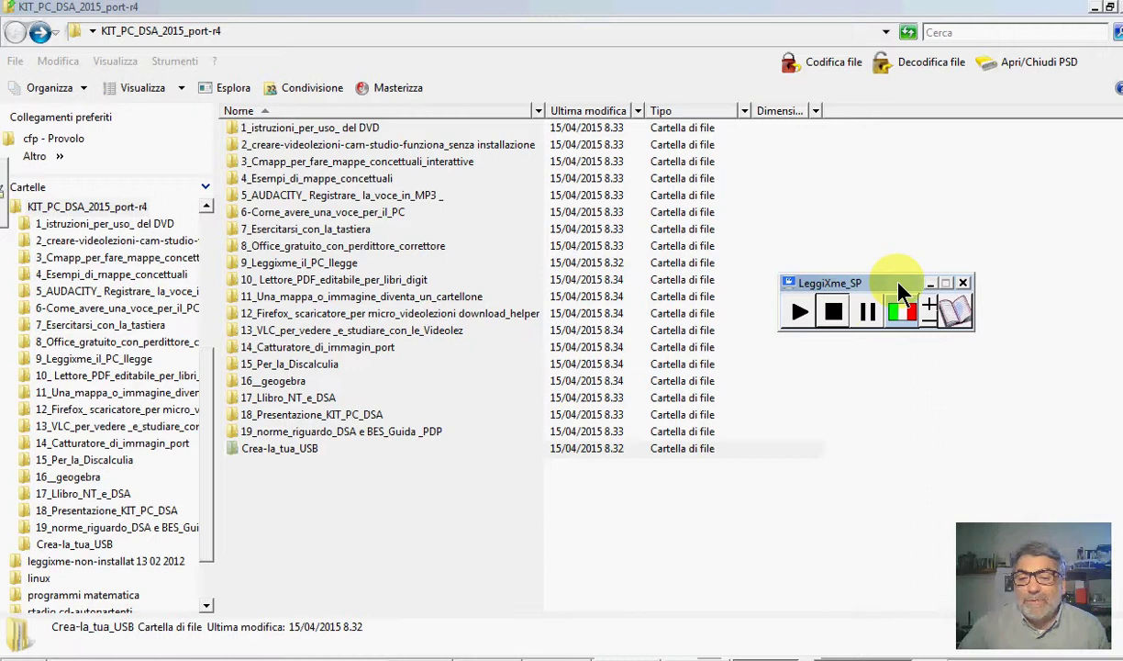
{"action": "left_click_drag", "start_coordinate": [901, 290], "coordinate": [424, 477]}
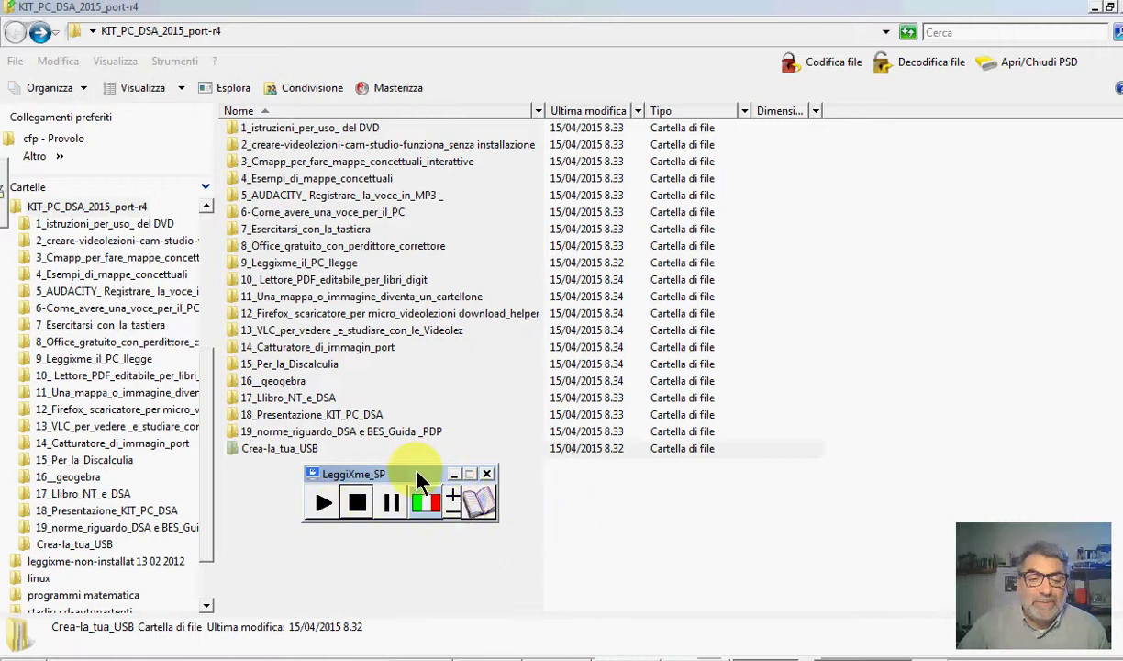
{"action": "left_click_drag", "start_coordinate": [418, 479], "coordinate": [448, 404]}
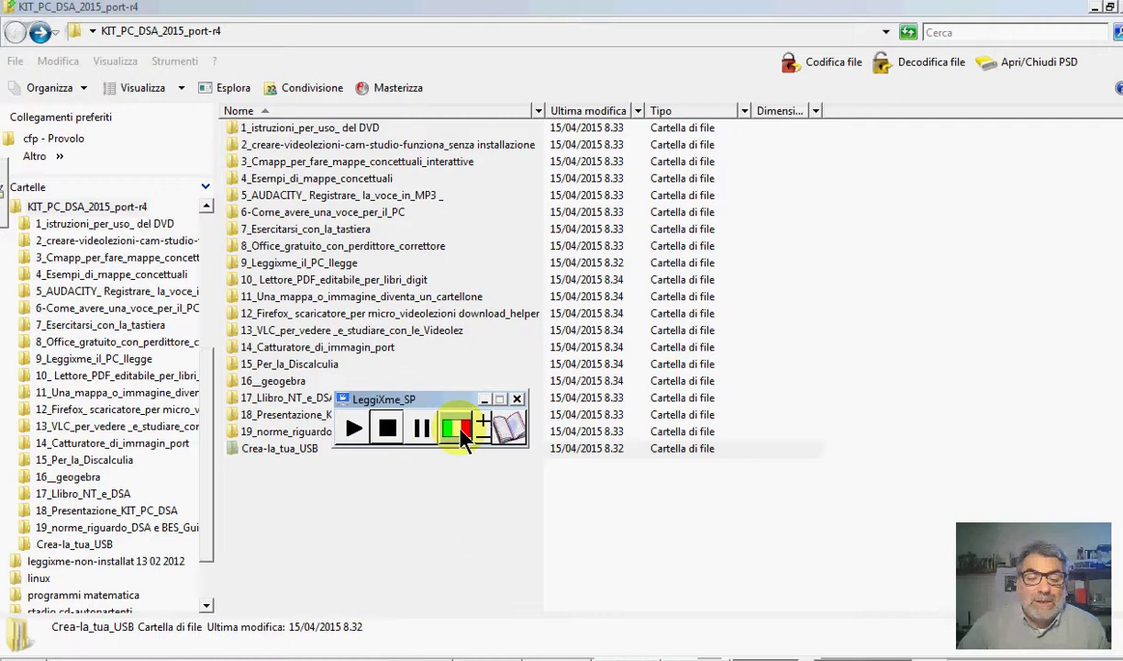
{"action": "left_click", "coordinate": [458, 427]}
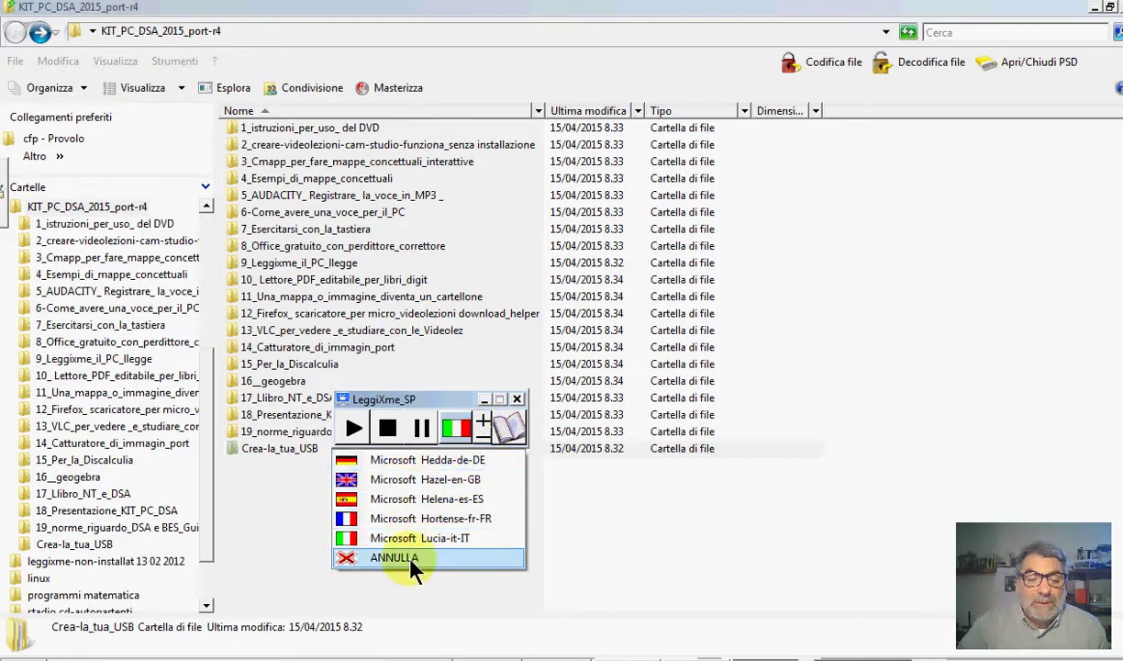
{"action": "left_click", "coordinate": [439, 406]}
{"action": "left_click_drag", "start_coordinate": [431, 400], "coordinate": [117, 14]}
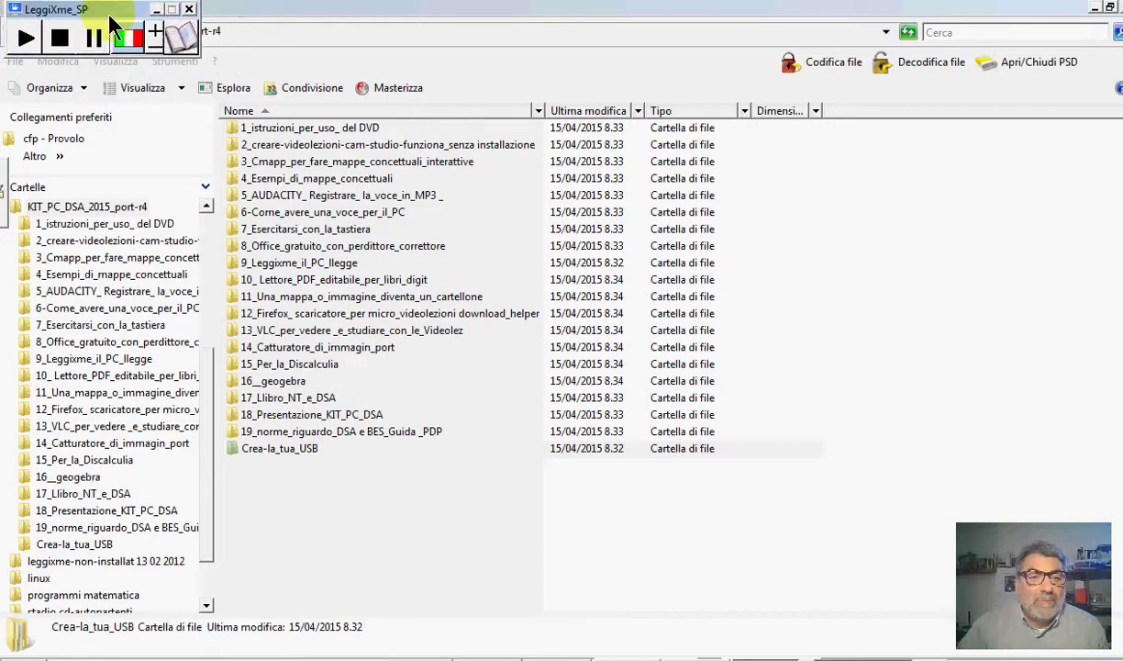
Go back from the LeggiXme_USB folder to the root of drive D: and switch to KIT_PC_DSA_2015_port- r1 in PDF-XChange Viewer
{"action": "left_click", "coordinate": [413, 463]}
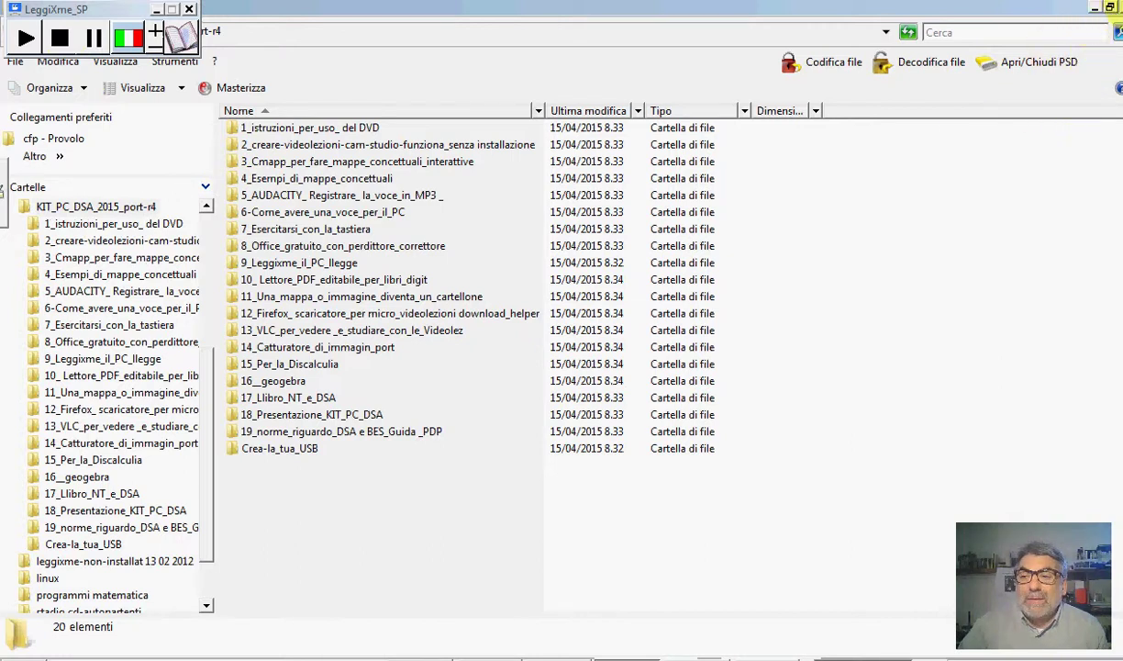
{"action": "left_click", "coordinate": [1094, 8]}
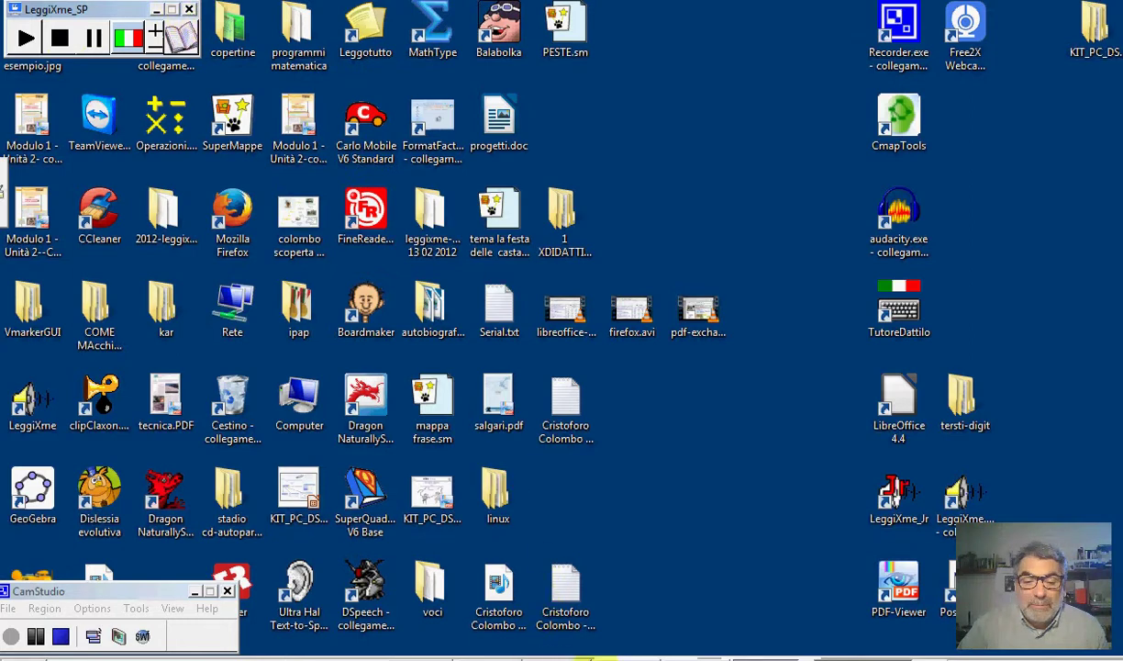
{"action": "mouse_move", "coordinate": [592, 657]}
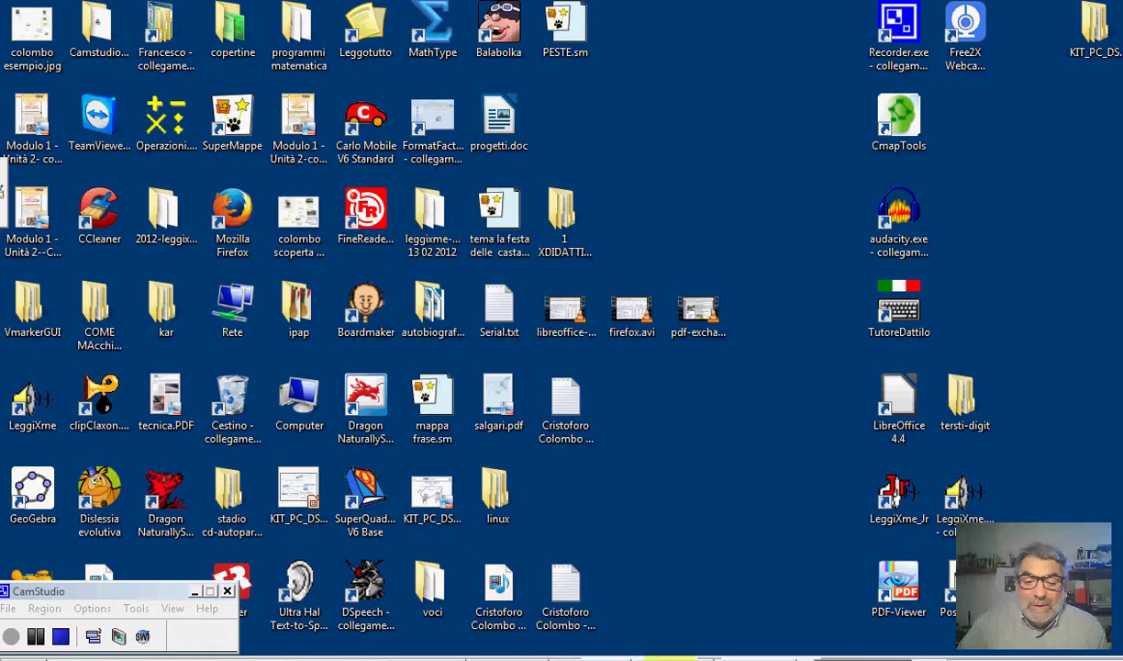
{"action": "left_click", "coordinate": [674, 653]}
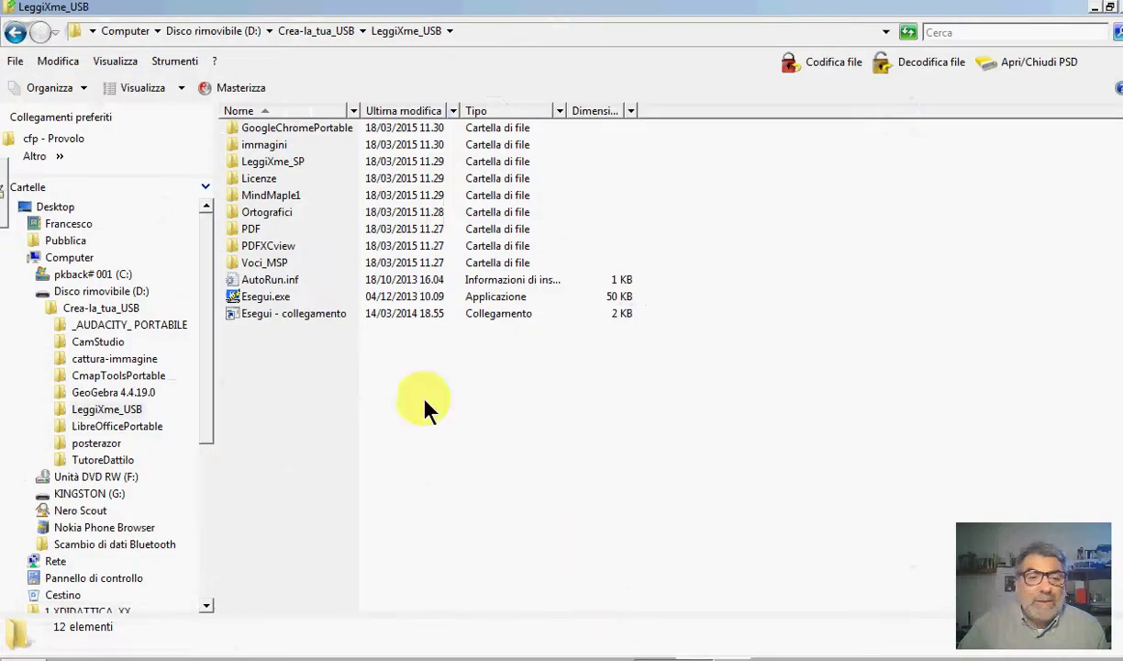
{"action": "left_click", "coordinate": [15, 32]}
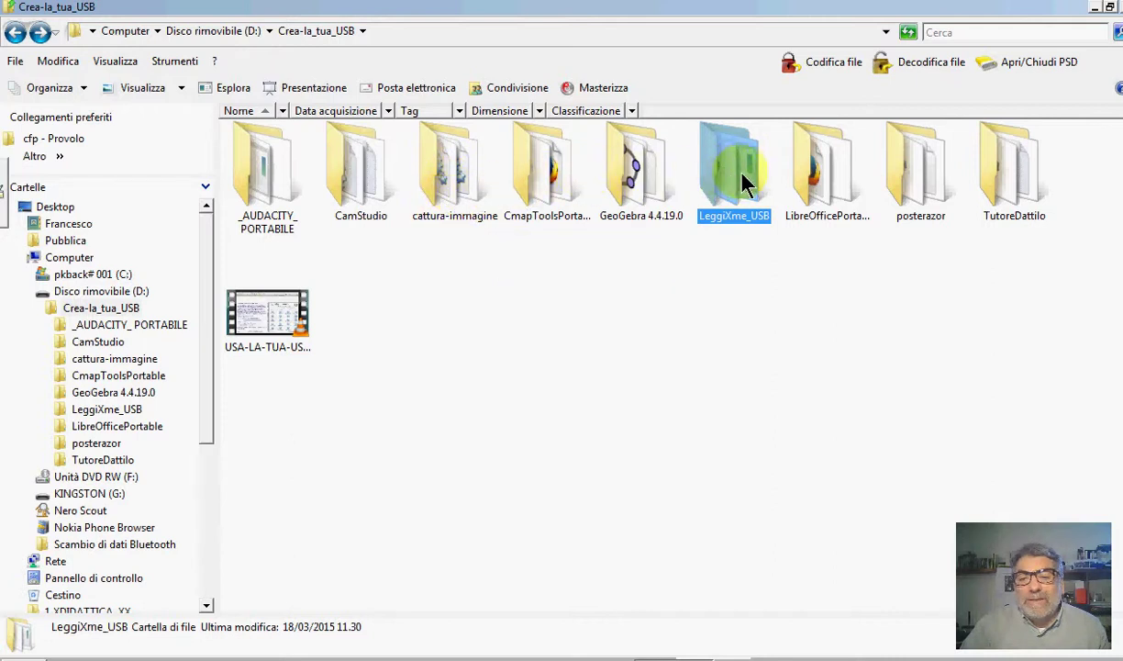
{"action": "left_click", "coordinate": [13, 34]}
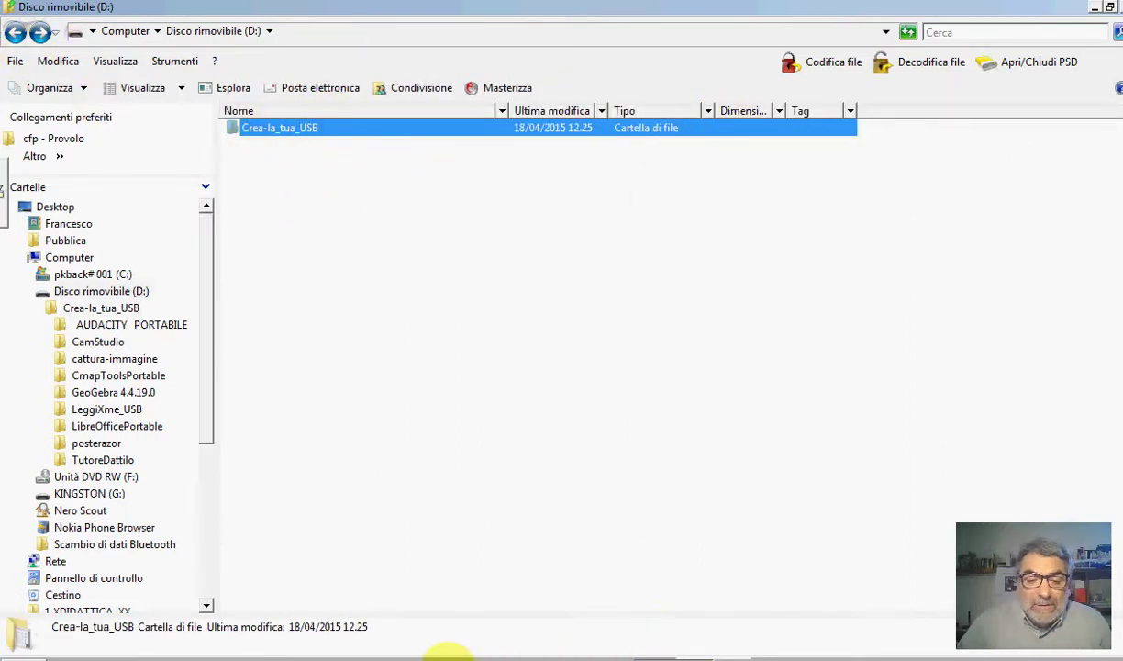
{"action": "left_click", "coordinate": [410, 653]}
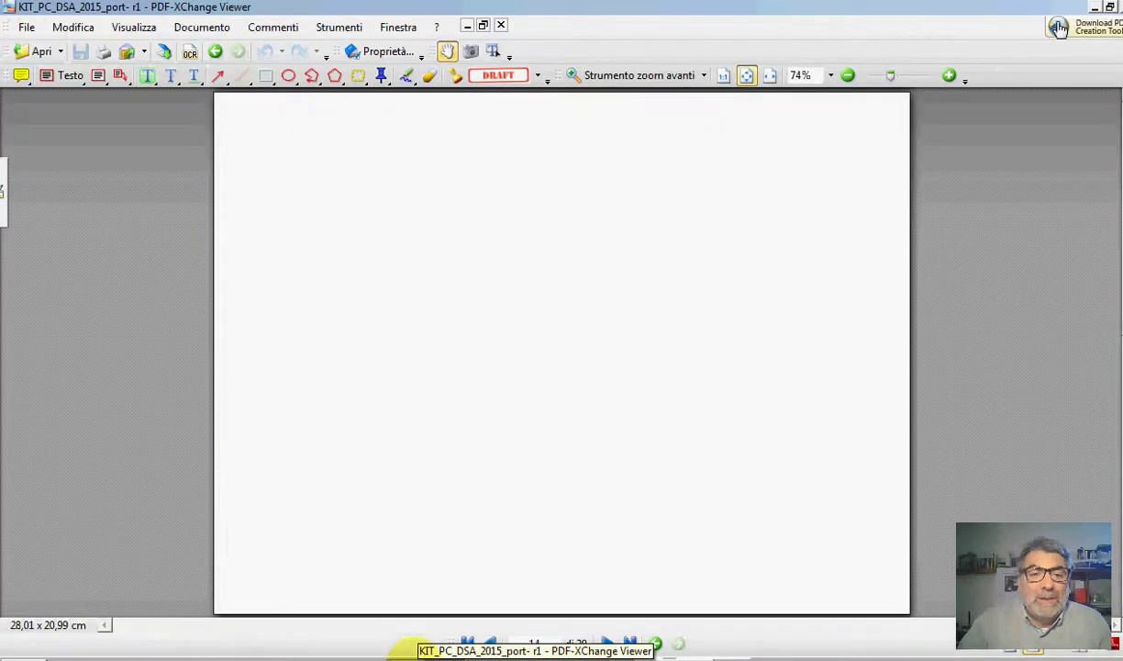